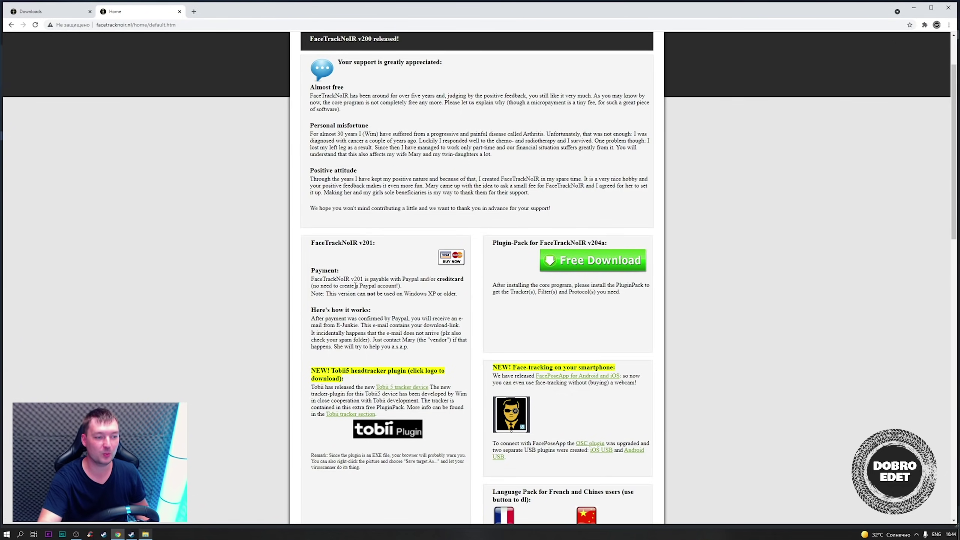
Point out the facetracknoir_v200.exe and SetupFaceTrackNoIR_v204a_PluginPack.exe installers in the МУЗЫКА folder, then the Plugin-Pack heading on the download page.
key("alt+Tab")
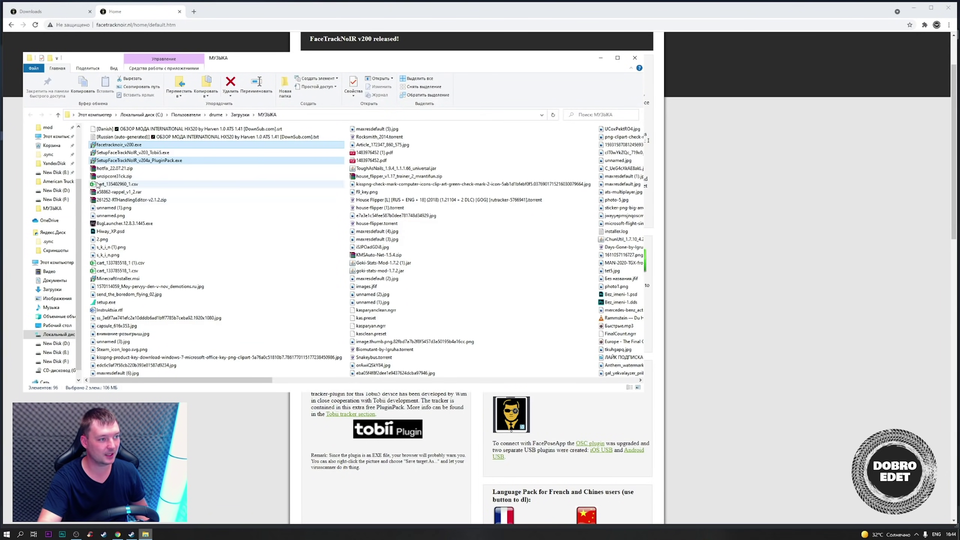
left_click(135, 147)
left_click(171, 161)
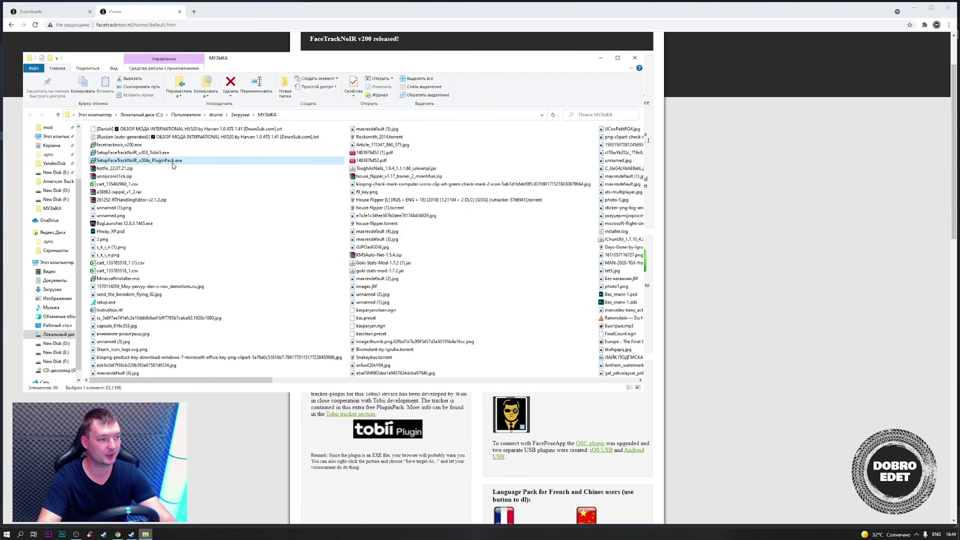
left_click(635, 57)
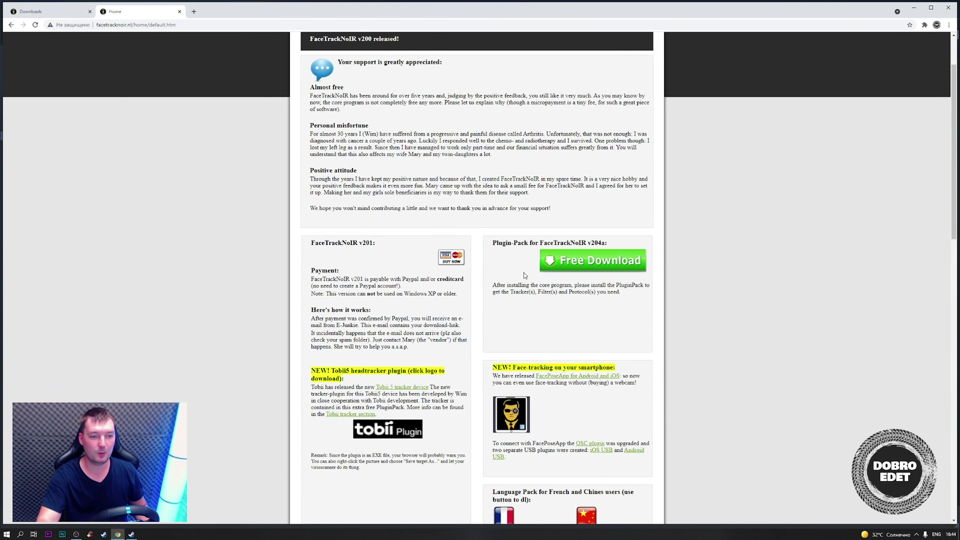
left_click_drag(494, 244, 602, 244)
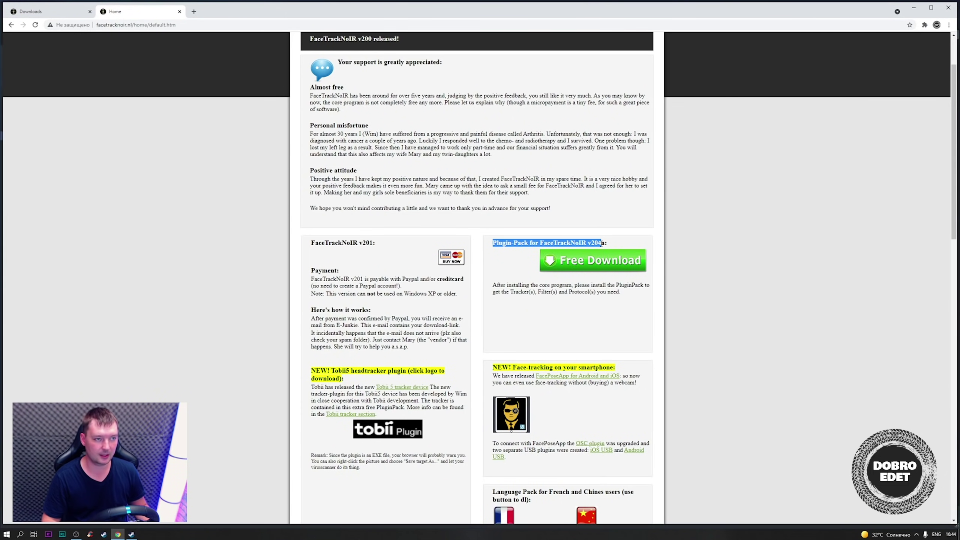
Clear the desktop of the browser and Steam windows and launch FaceTrackNoIR V200 from its desktop shortcut.
left_click(914, 7)
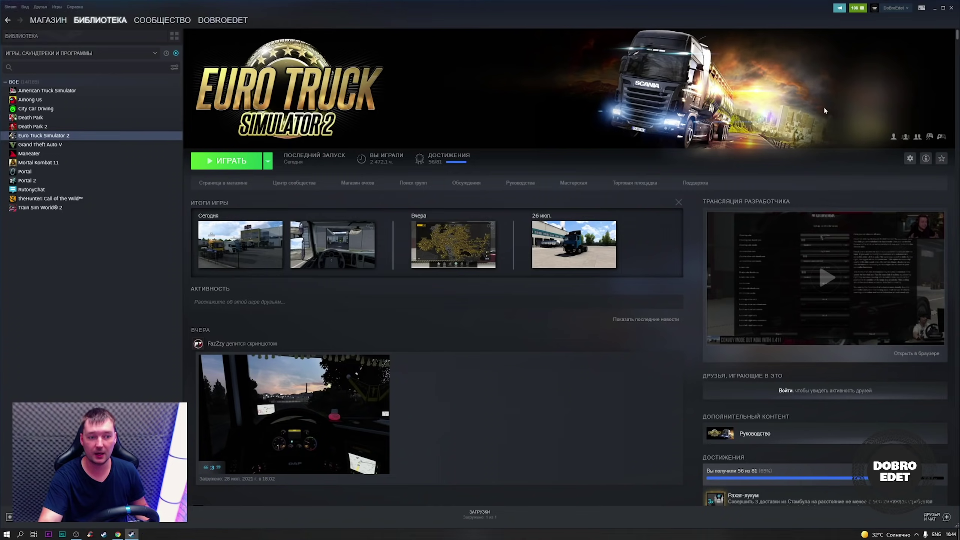
left_click(935, 8)
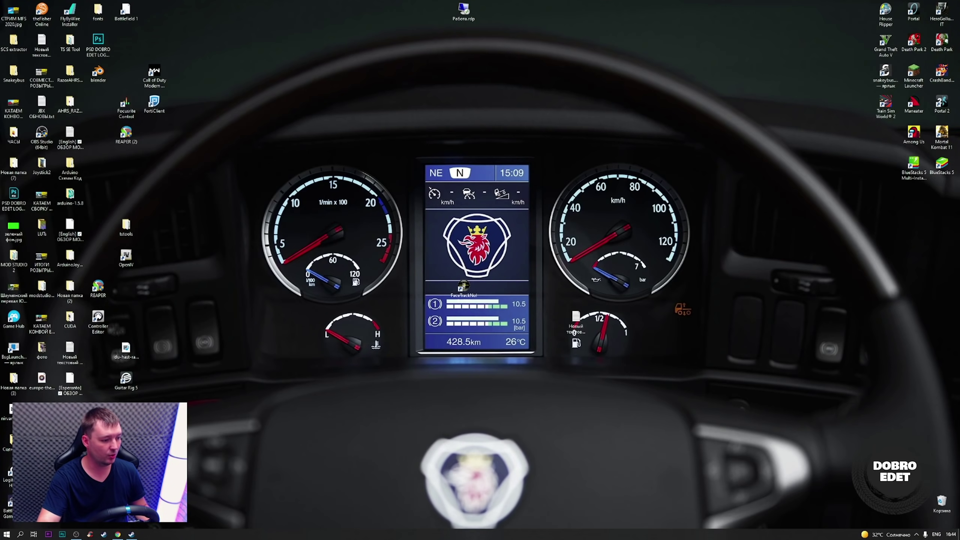
left_click_drag(233, 204, 579, 457)
left_click_drag(469, 302, 553, 63)
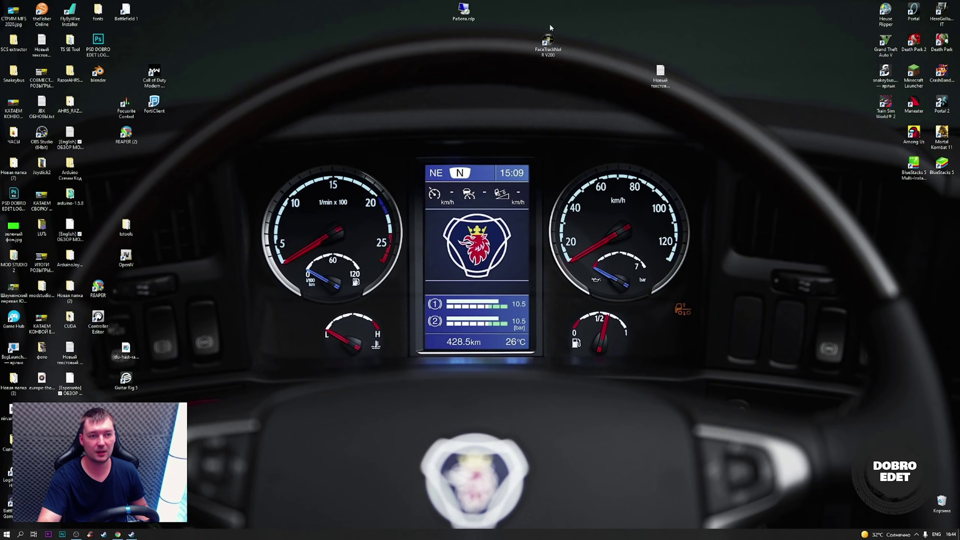
double_click(548, 39)
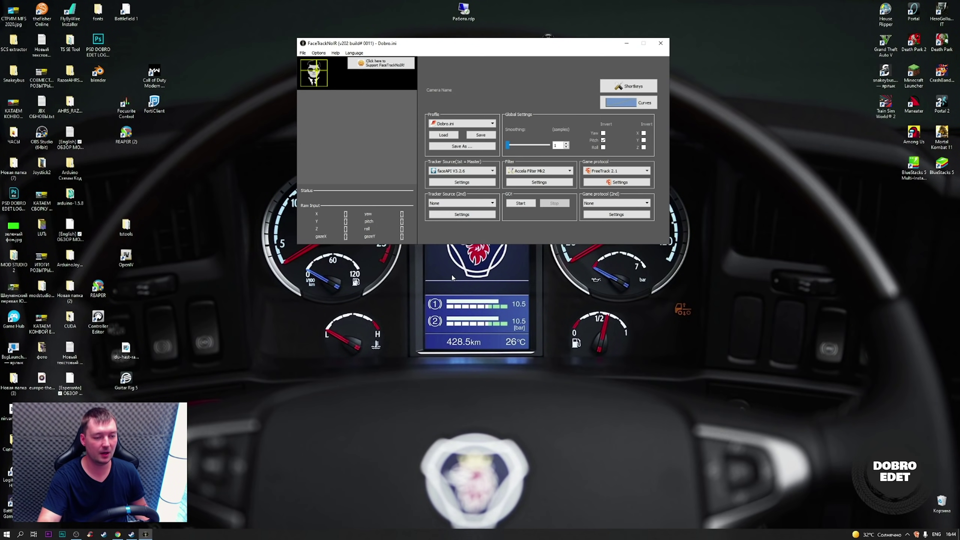
Widen and reposition the FaceTrackNoIR window on the desktop.
left_click_drag(454, 50, 366, 61)
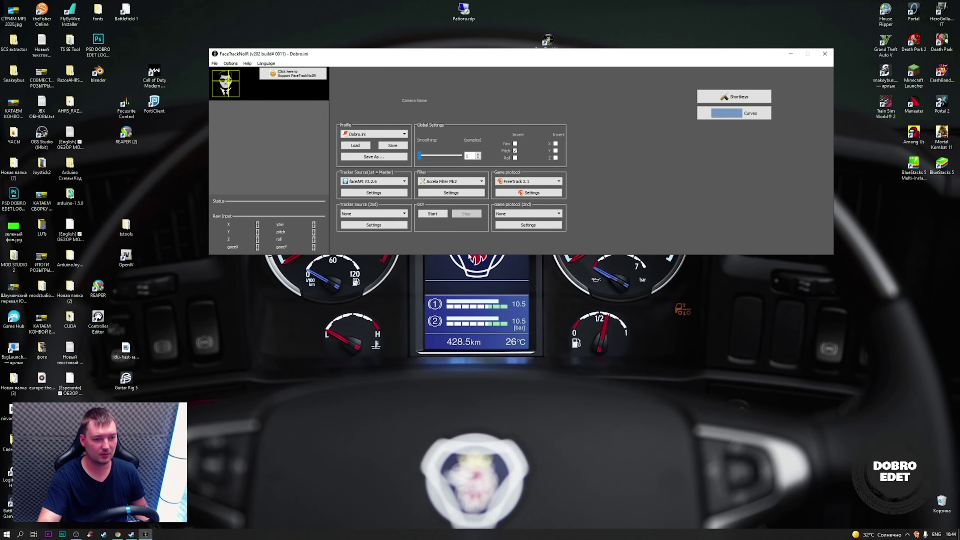
left_click(428, 327)
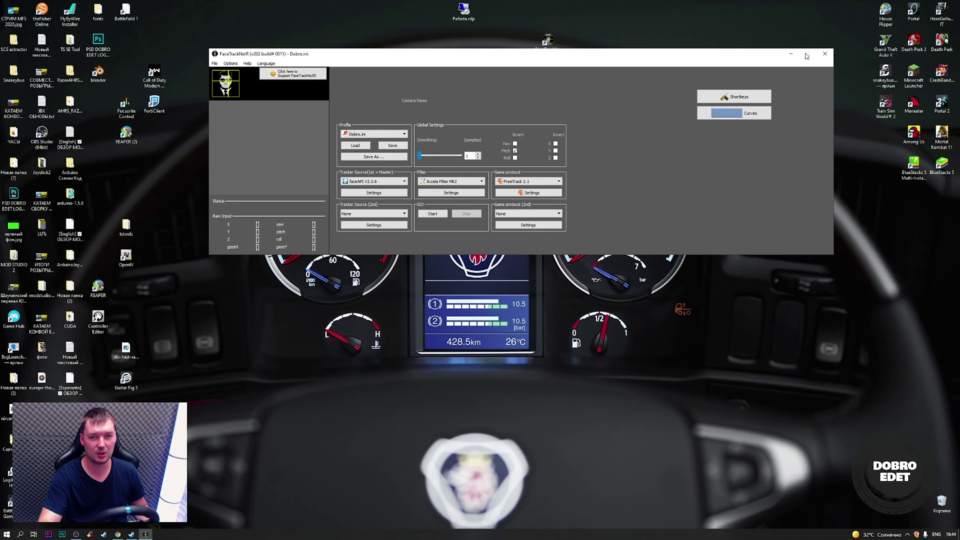
left_click(444, 174)
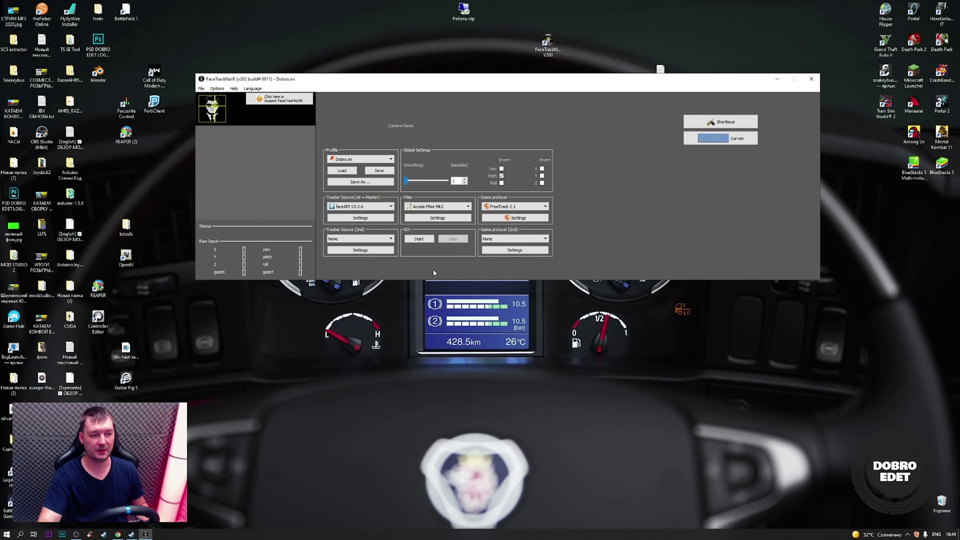
Select the Dobro.ini profile and keep smoothing at its minimum of 1 sample.
left_click(348, 159)
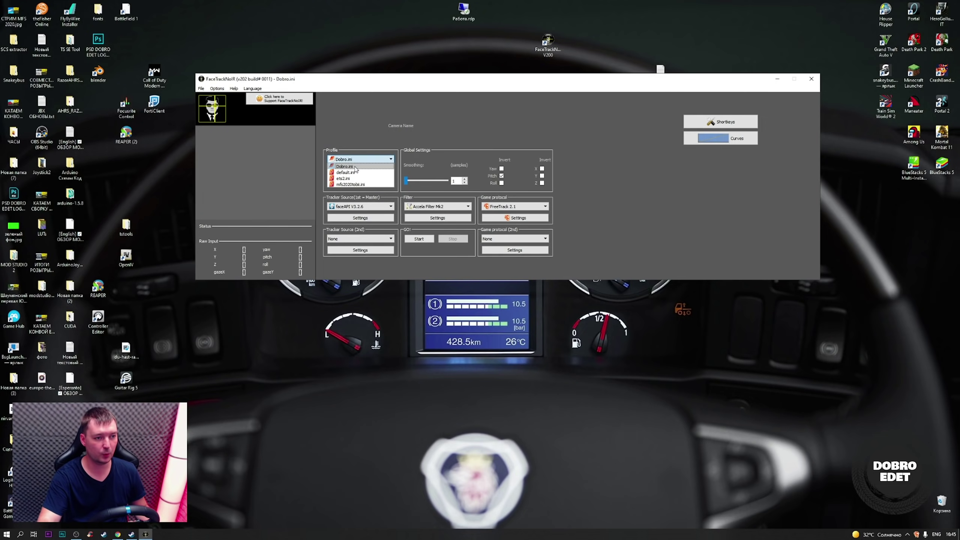
left_click(348, 167)
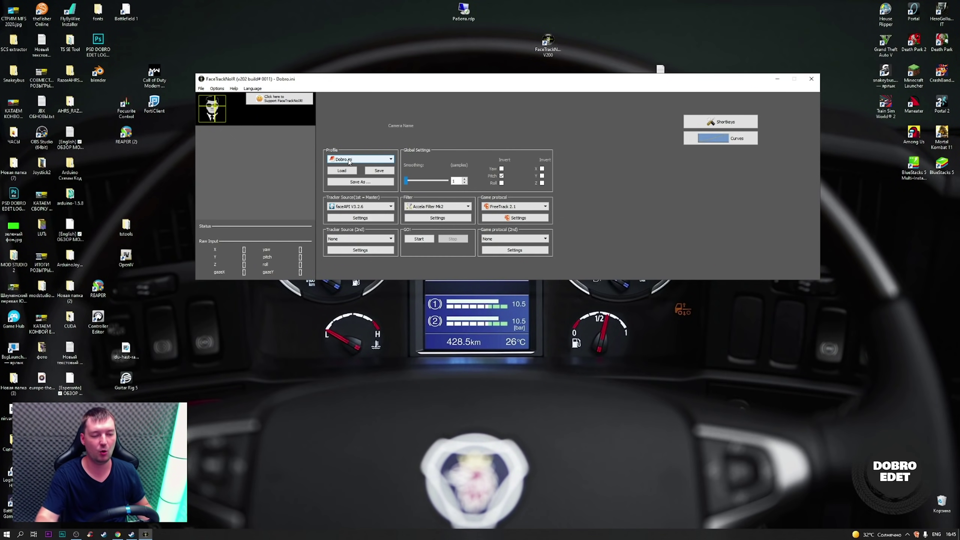
mouse_move(406, 181)
left_mouse_down()
mouse_move(430, 183)
mouse_move(388, 184)
left_mouse_up()
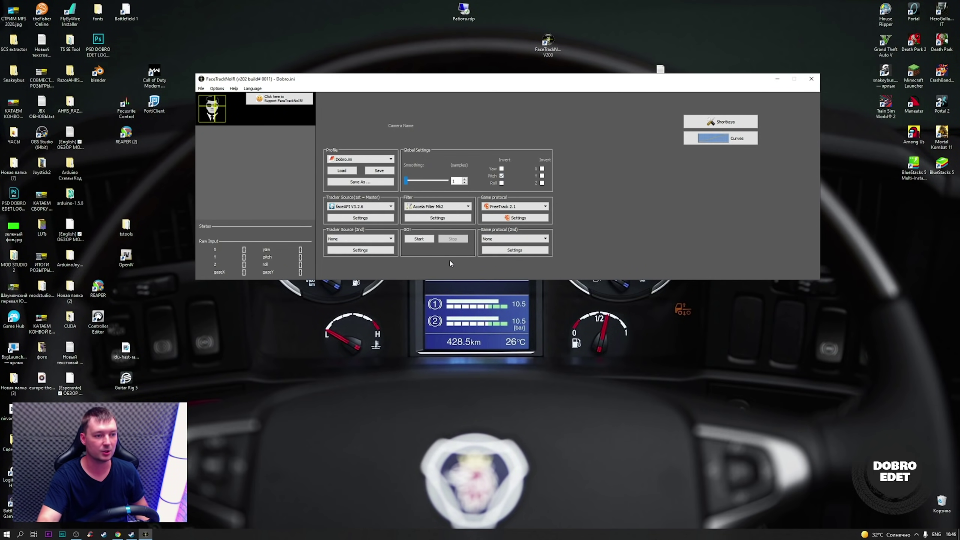
Choose faceAPI V3.2.6 as the first tracker source and FreeTrack 2.1 as the game protocol.
left_click(361, 207)
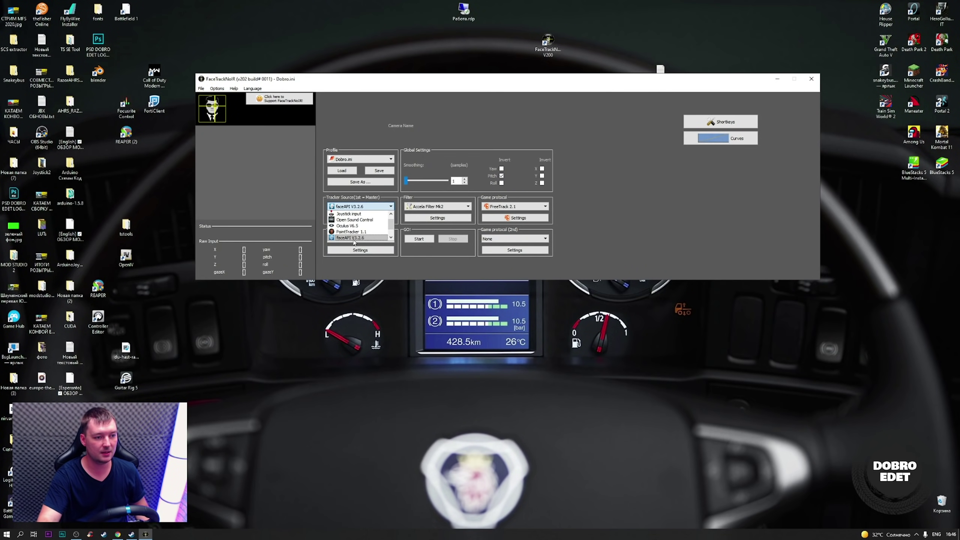
left_click(349, 238)
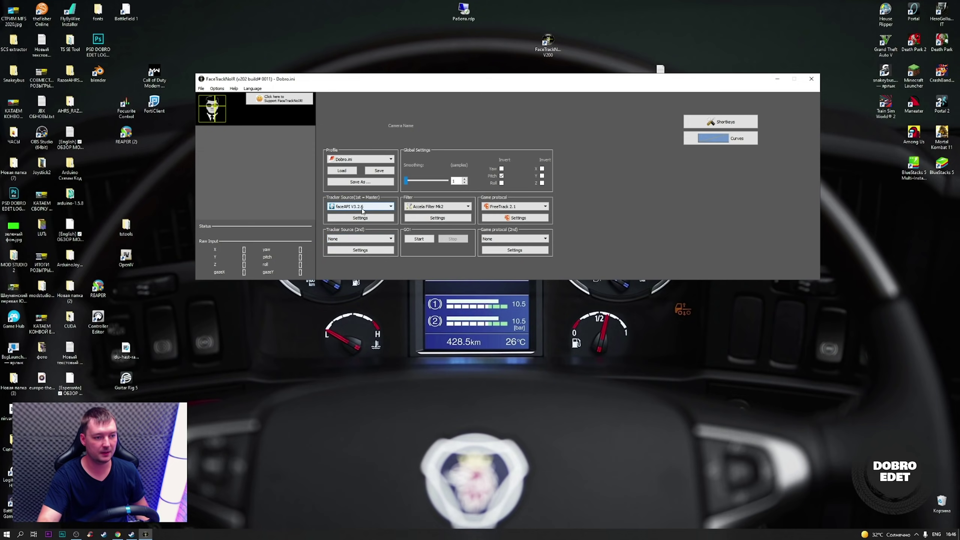
left_click(517, 207)
left_click(514, 214)
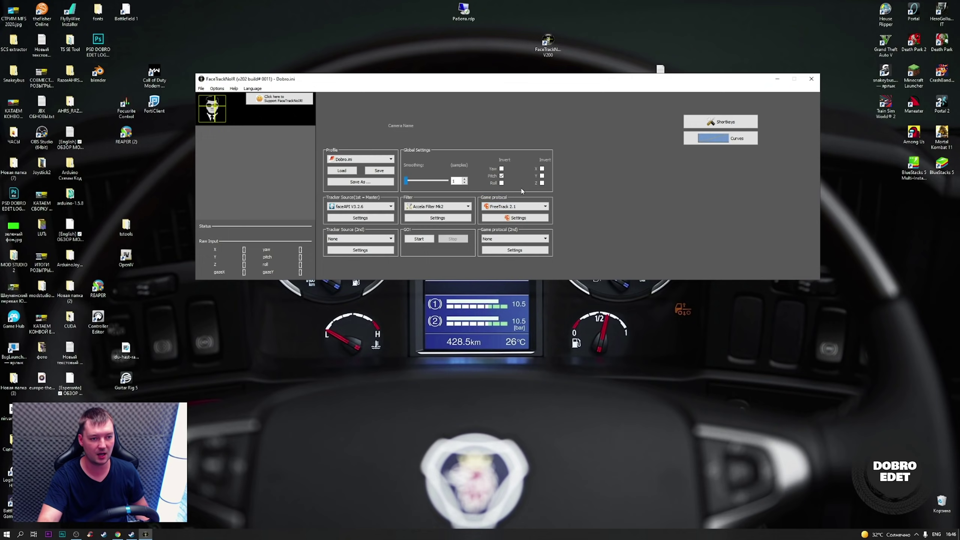
In the FreeTrack 2.1 protocol settings, set the interface selection to Enable both and accept the settings.
left_click(515, 216)
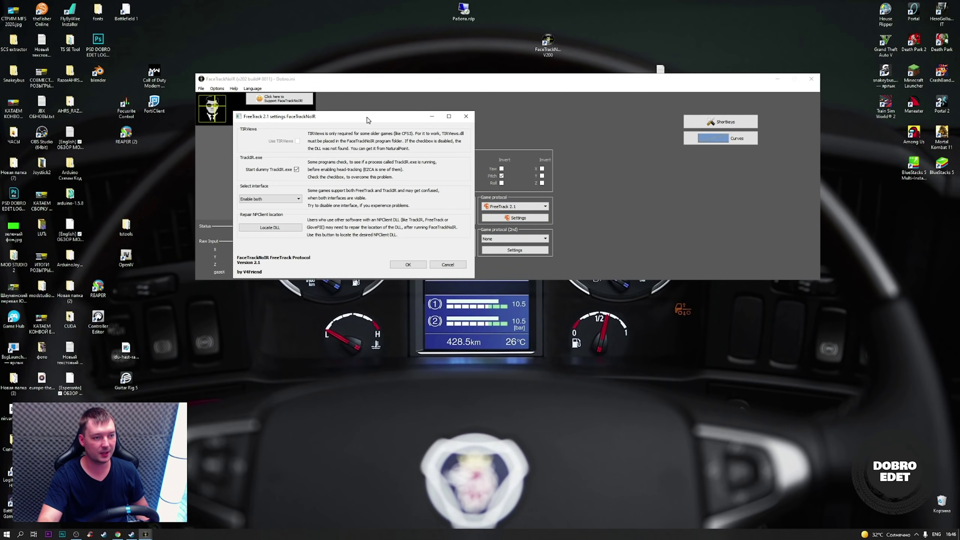
left_click_drag(369, 120, 696, 120)
left_click(613, 199)
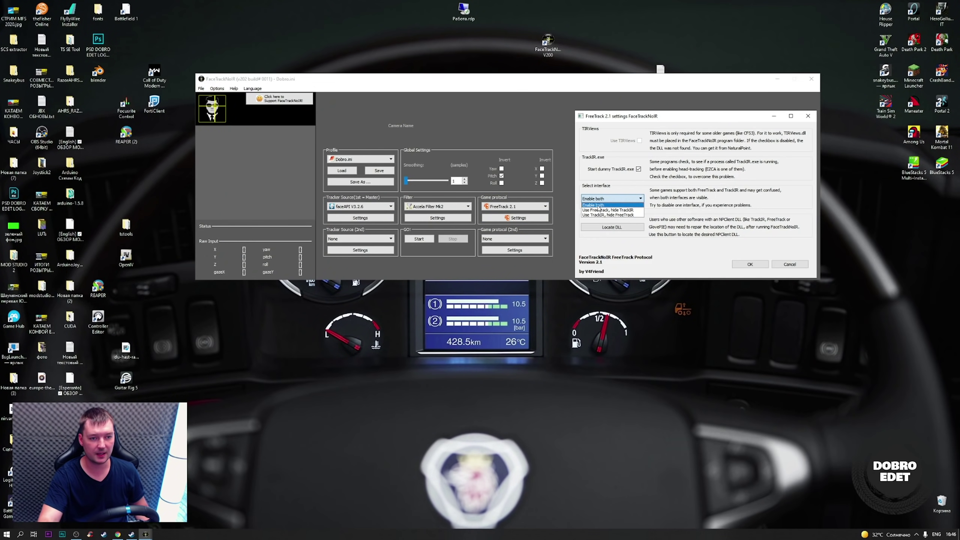
left_click(599, 206)
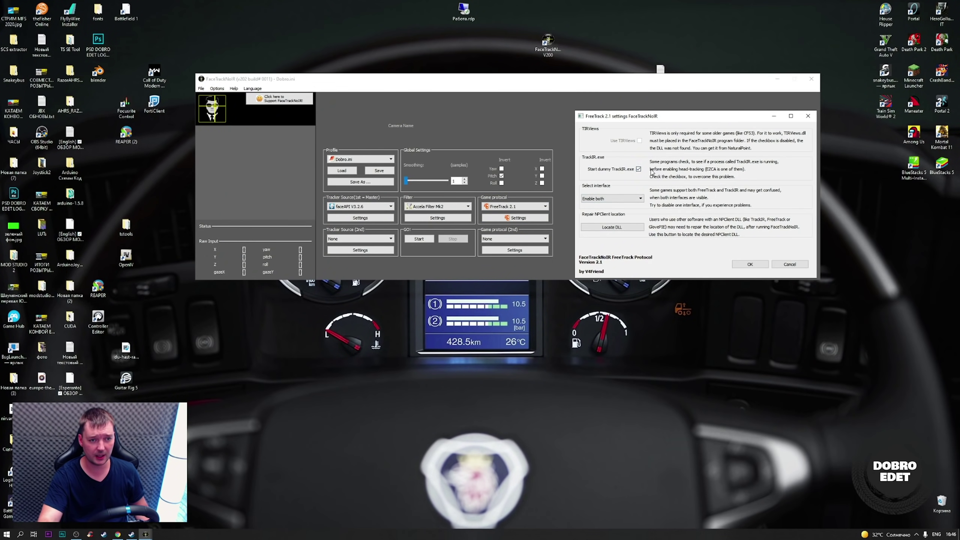
left_click(758, 268)
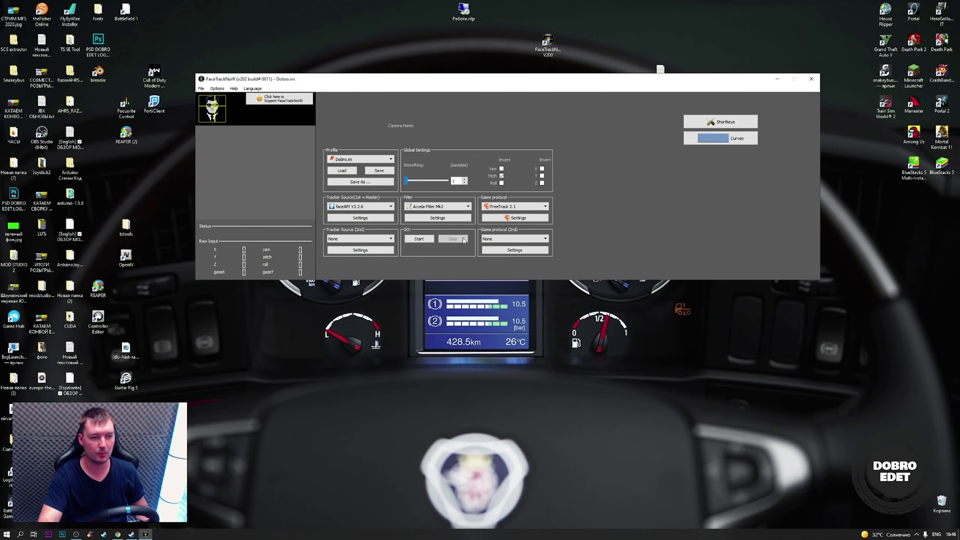
In the faceAPI tracker settings, choose HD Pro Webcam C920 as the camera device and accept the settings.
left_click(355, 218)
left_click_drag(373, 155, 620, 120)
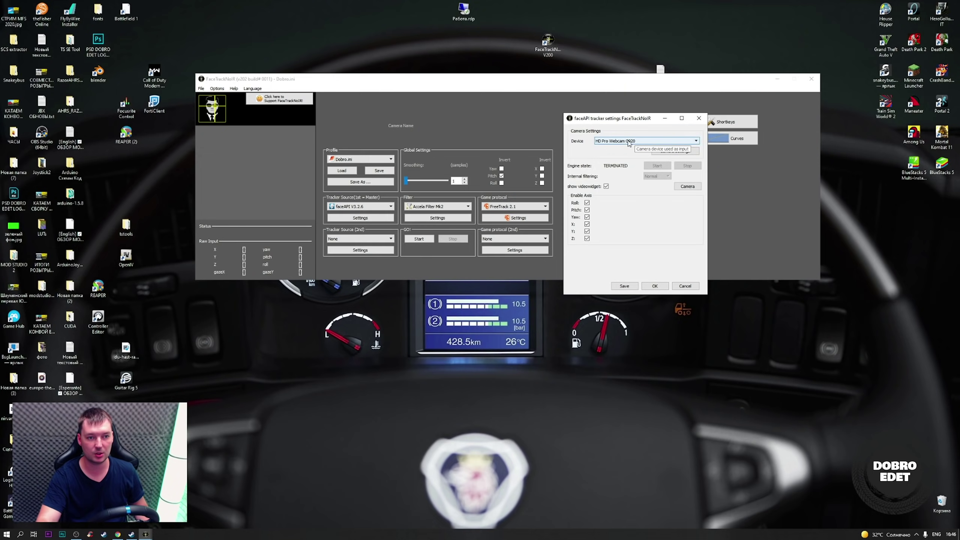
left_click(644, 142)
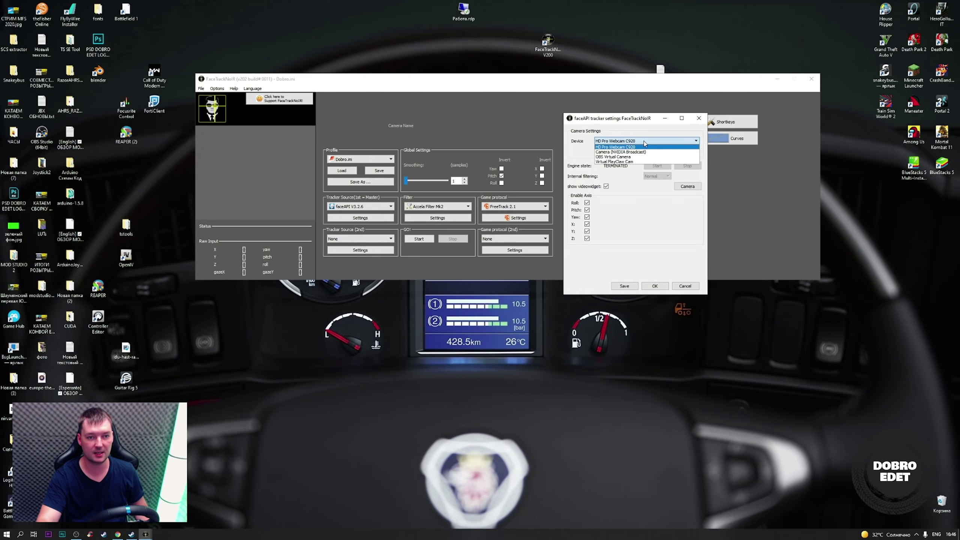
left_click(613, 143)
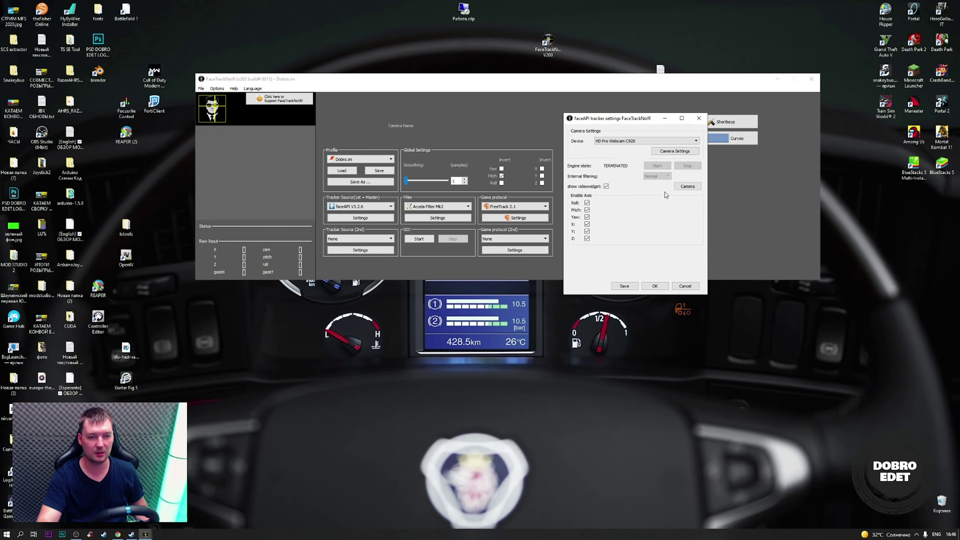
left_click(655, 286)
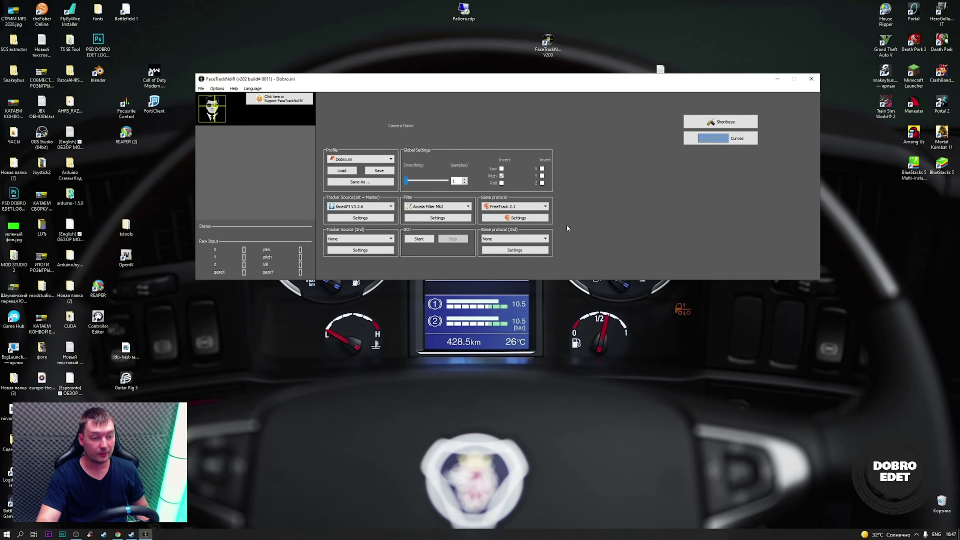
Set the filter to Accela Filter Mk2 and review the rotation tracking curves.
left_click(431, 207)
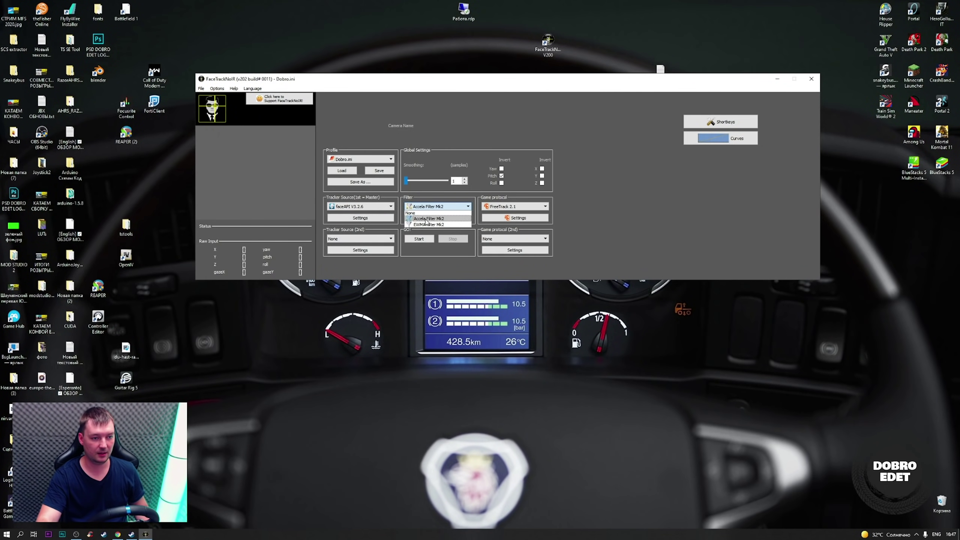
left_click(427, 218)
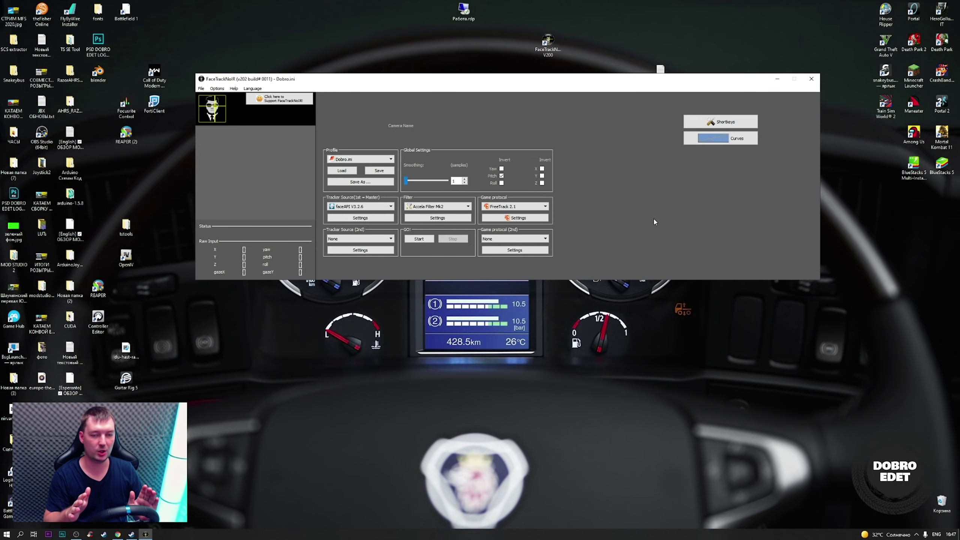
left_click(718, 139)
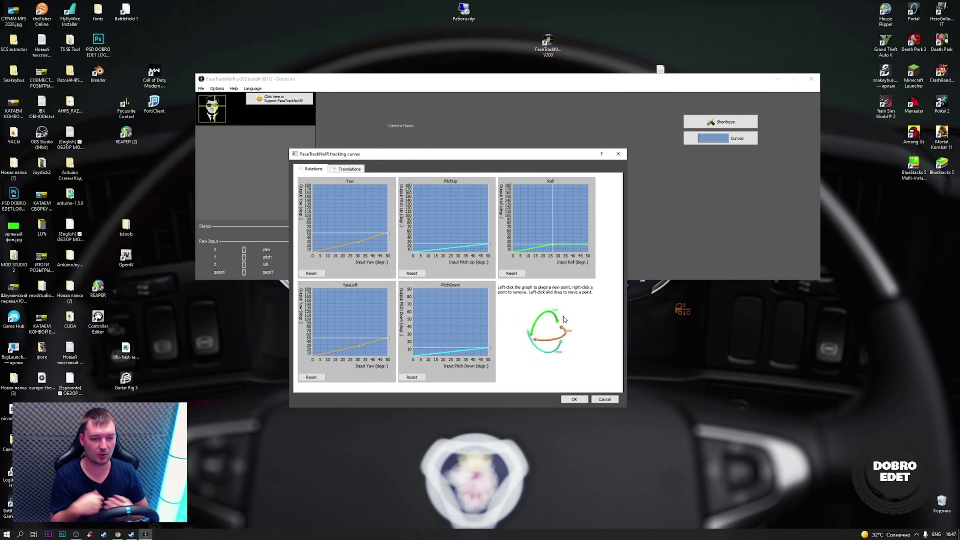
left_click(574, 399)
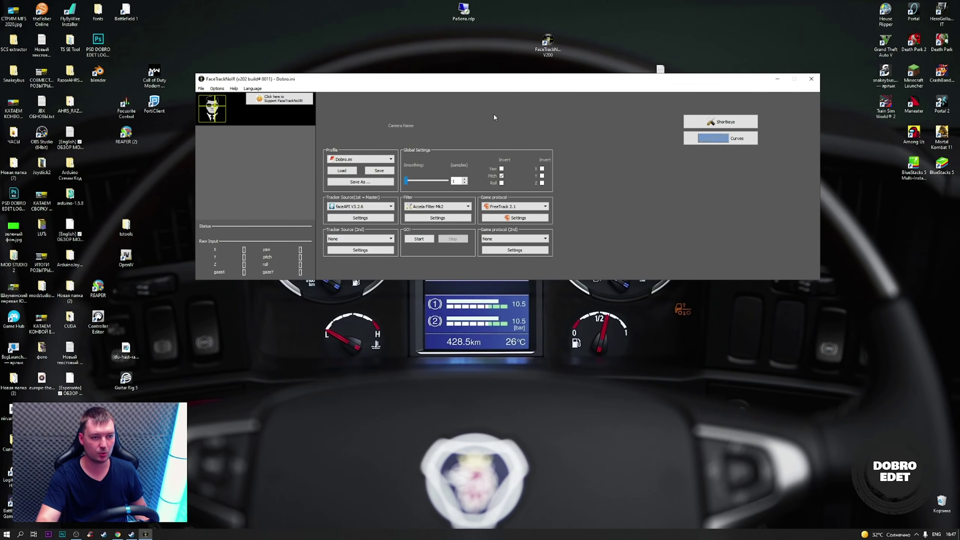
left_click_drag(416, 79, 429, 46)
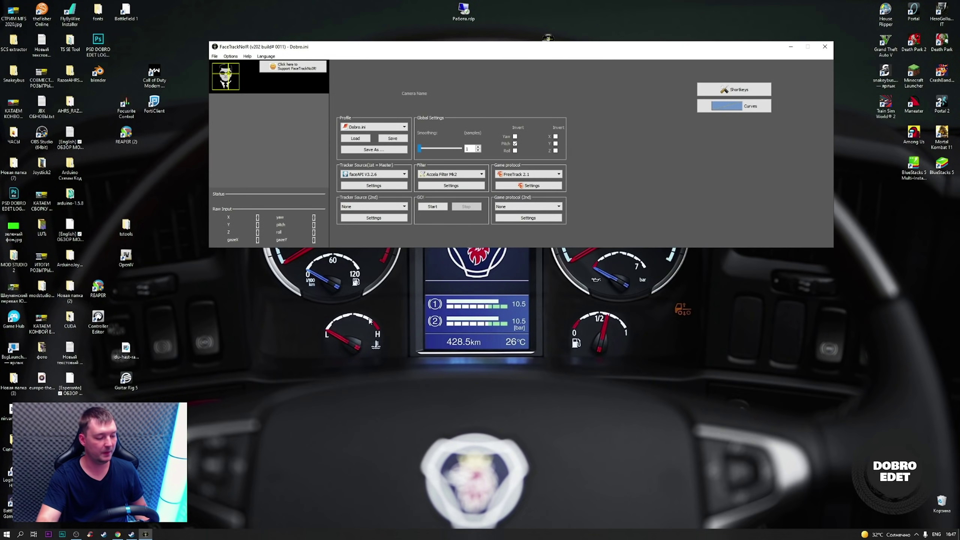
Switch to OBS, deactivate the HD Pro Webcam C920 in the video capture device source, and return to FaceTrackNoIR.
left_click(75, 534)
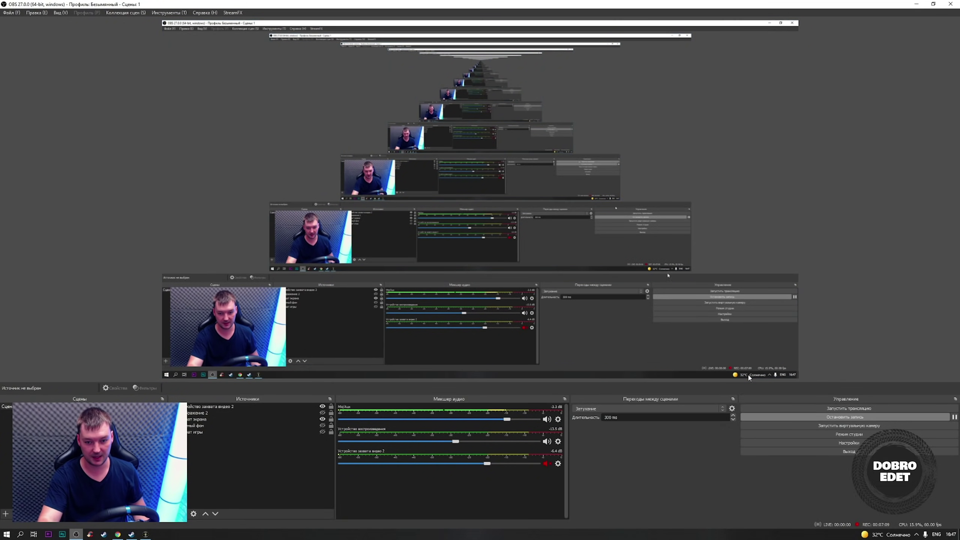
double_click(215, 407)
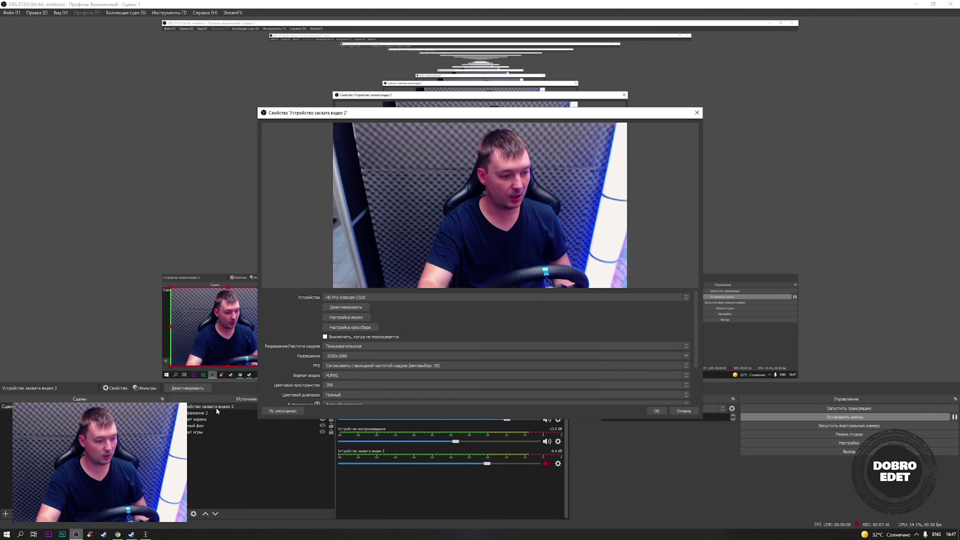
left_click(352, 309)
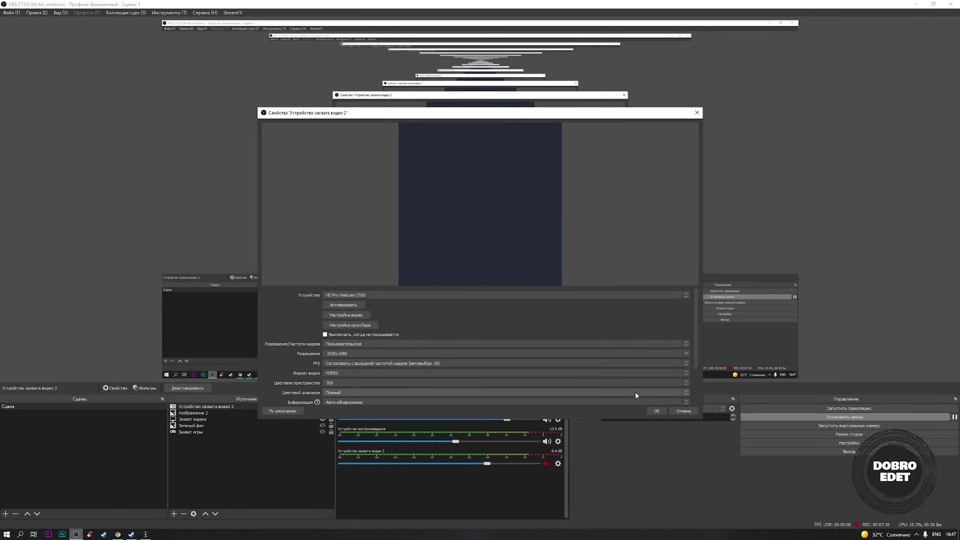
left_click(656, 412)
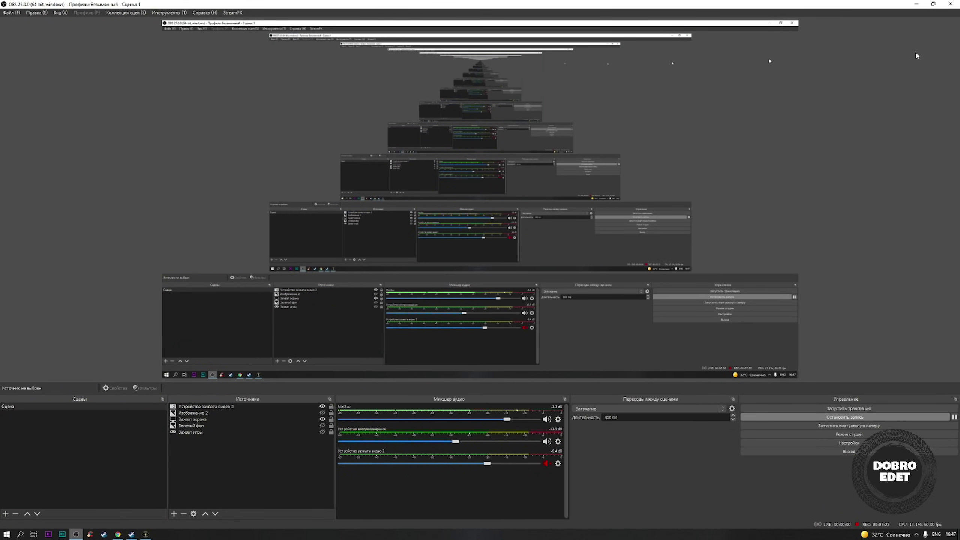
left_click(917, 4)
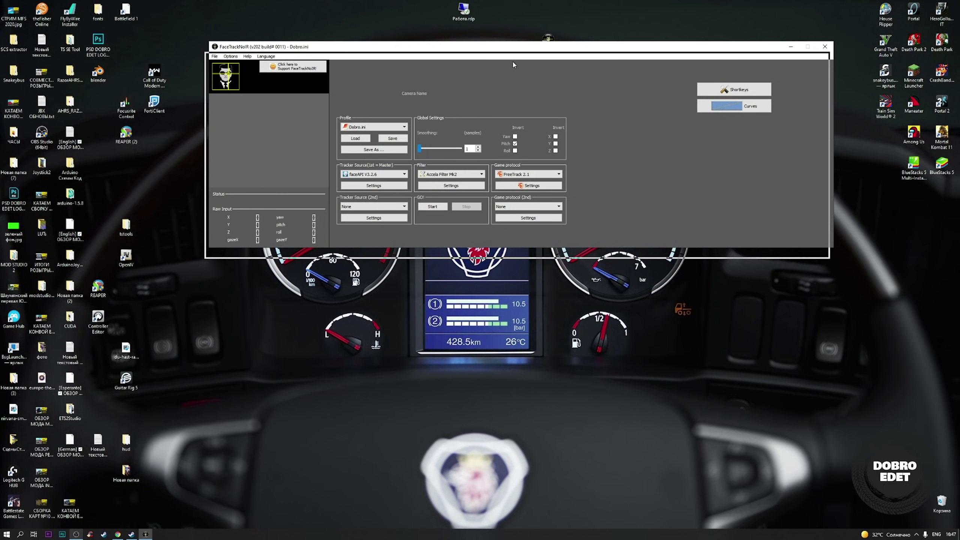
Start head tracking, review the rotation tracking curves against the live head movement and accept the curves.
left_click_drag(520, 50, 515, 80)
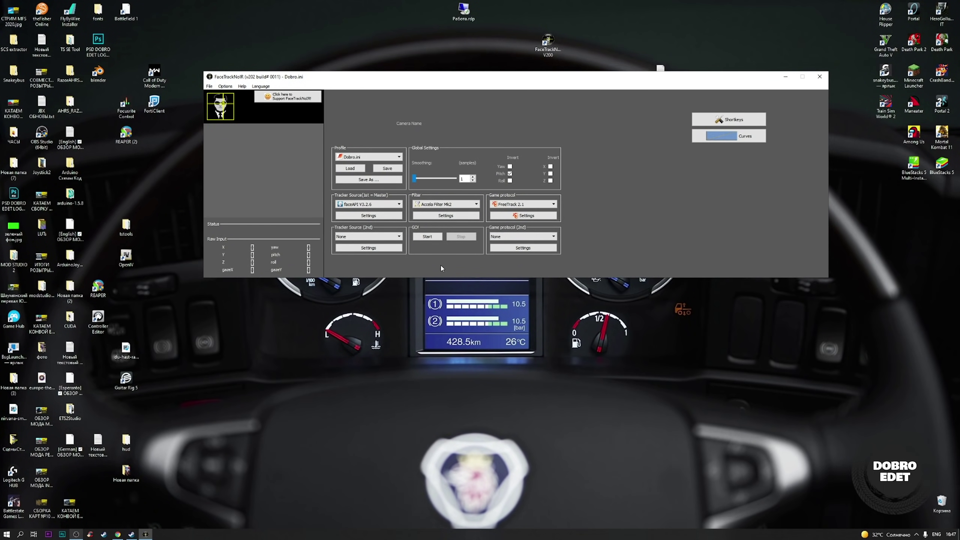
left_click(428, 237)
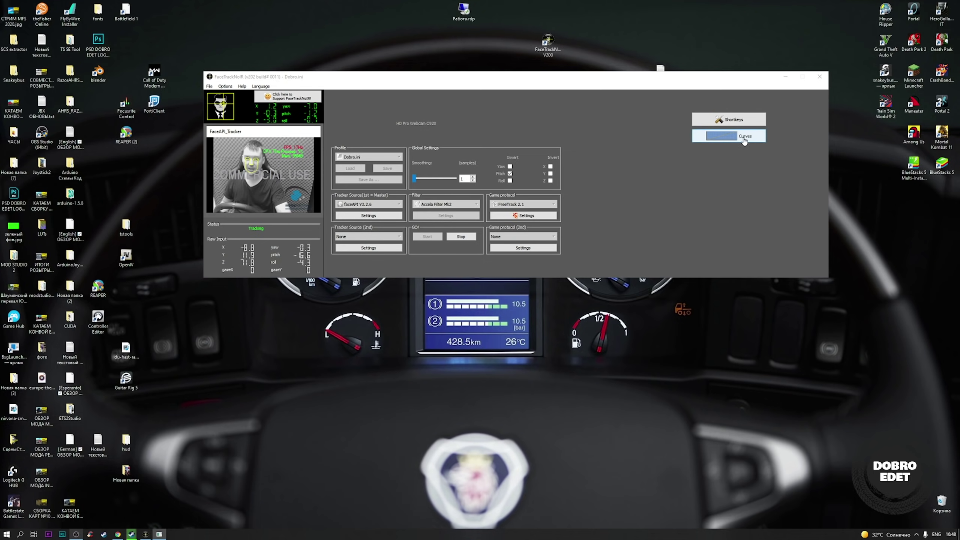
left_click(730, 136)
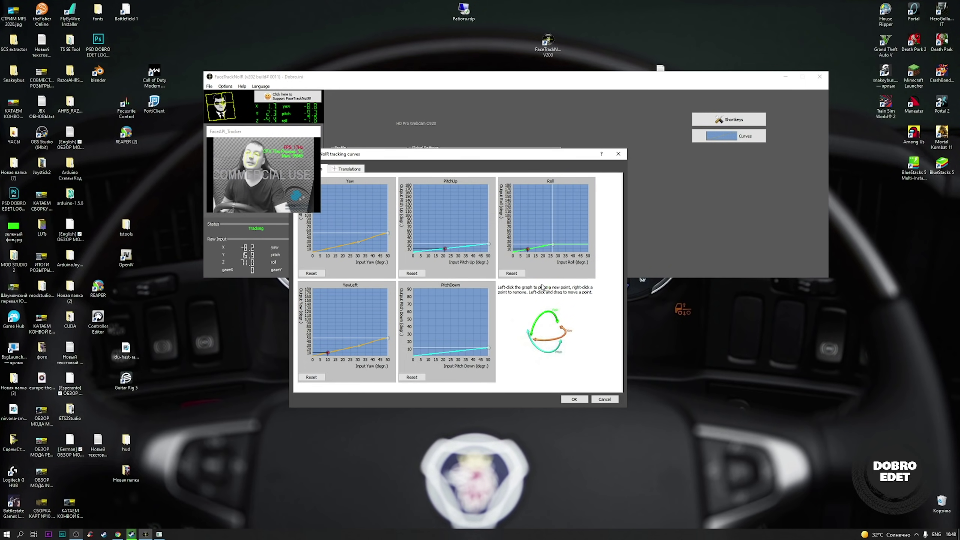
left_click_drag(387, 158, 458, 138)
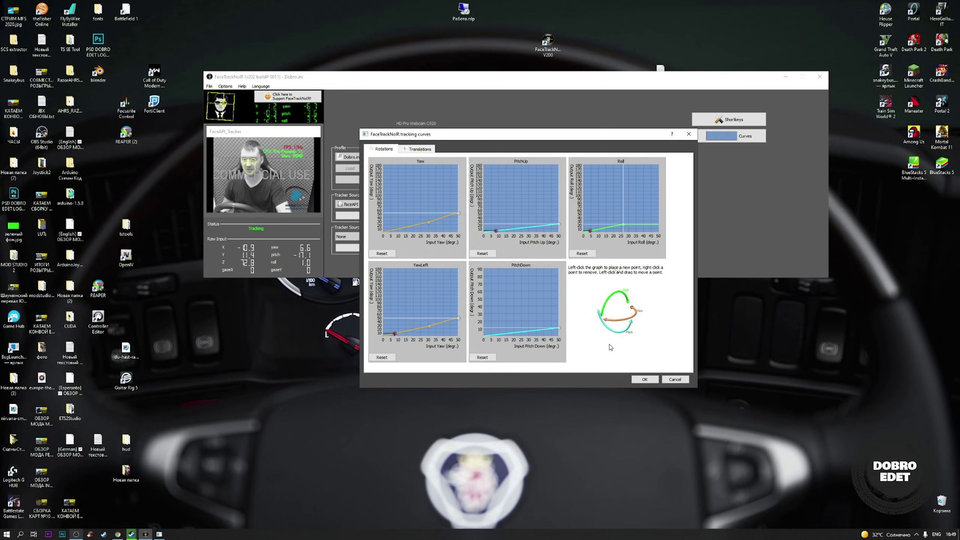
left_click(645, 380)
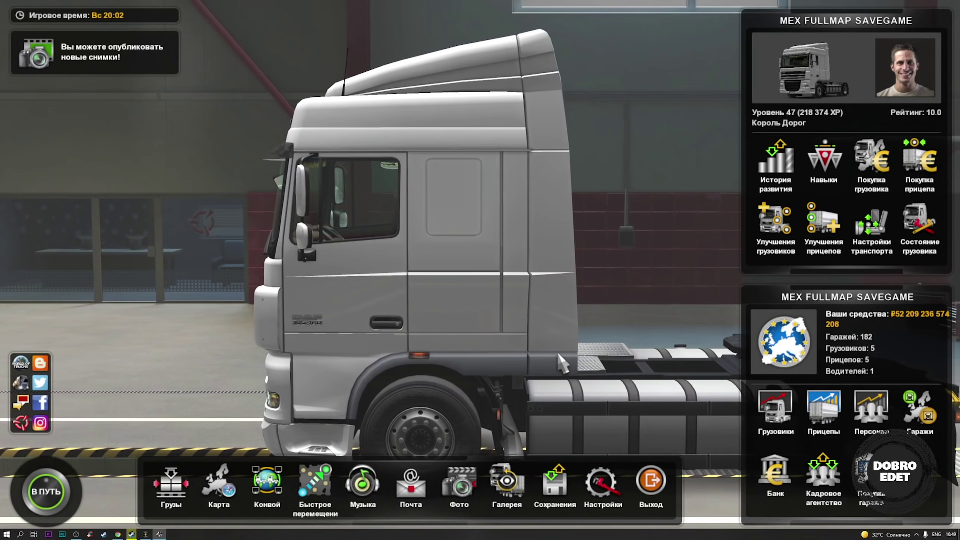
Switch to Euro Truck Simulator 2 and check the eye tracking options in the device settings.
left_click(602, 483)
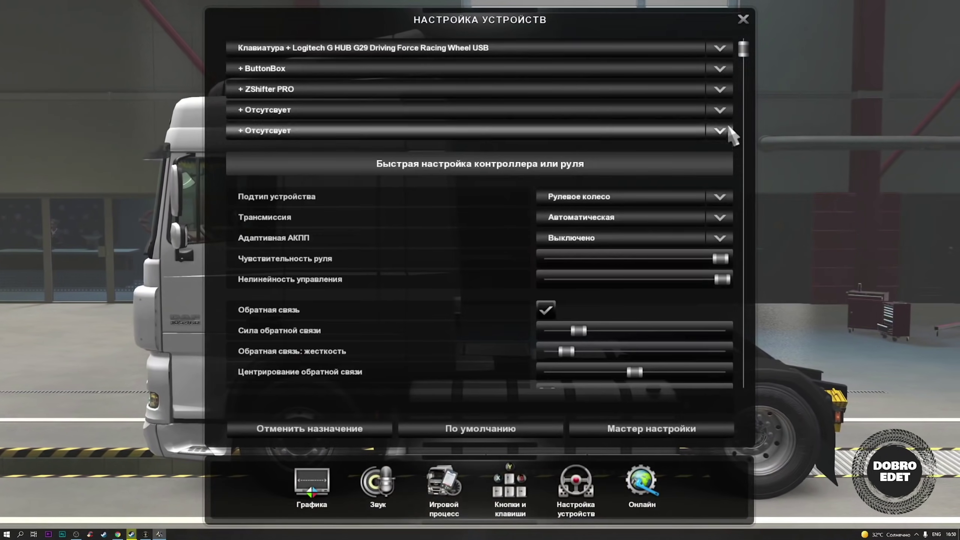
scroll(619, 363, "down", 10)
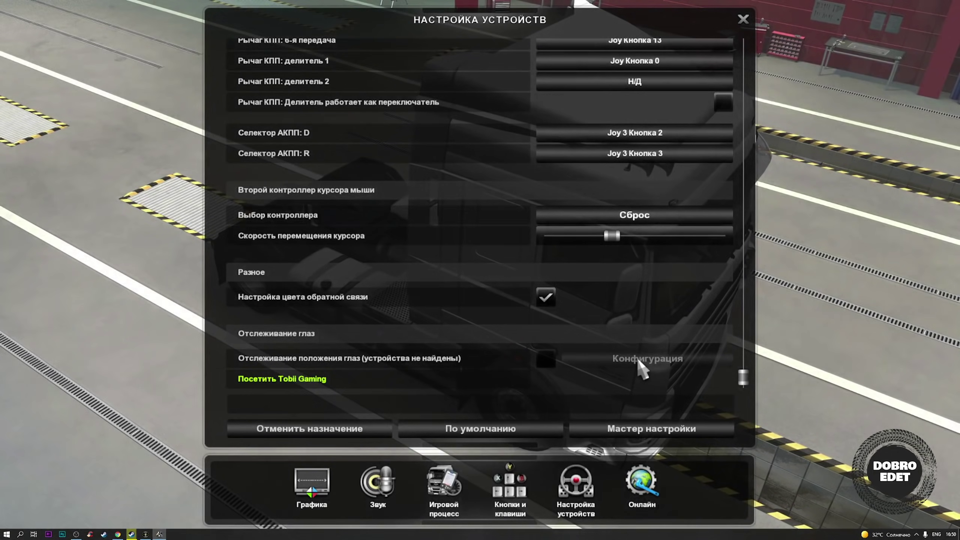
key("Escape")
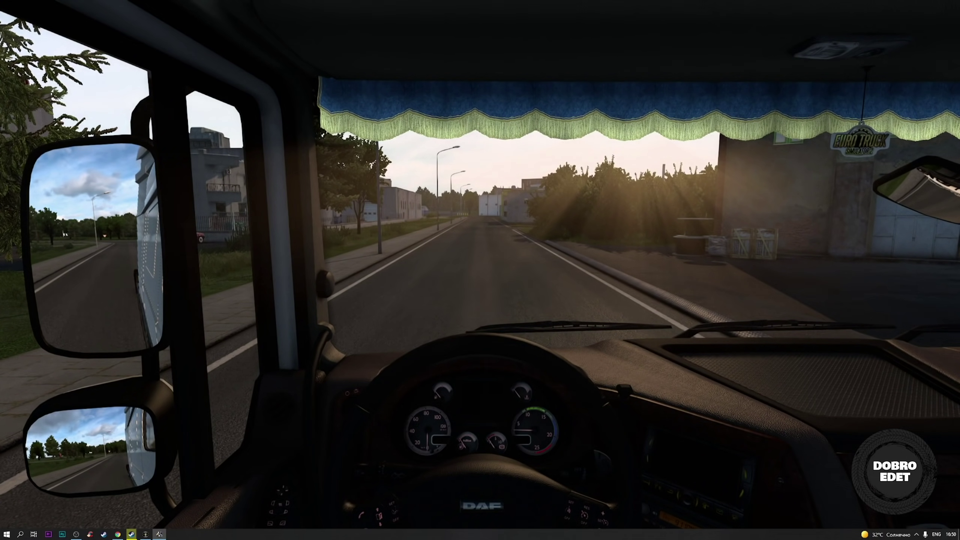
Run g_set_time 10 in the game console, close it, and switch cameras back to the interior view.
key("grave")
type("g_set_time 10")
key("Return")
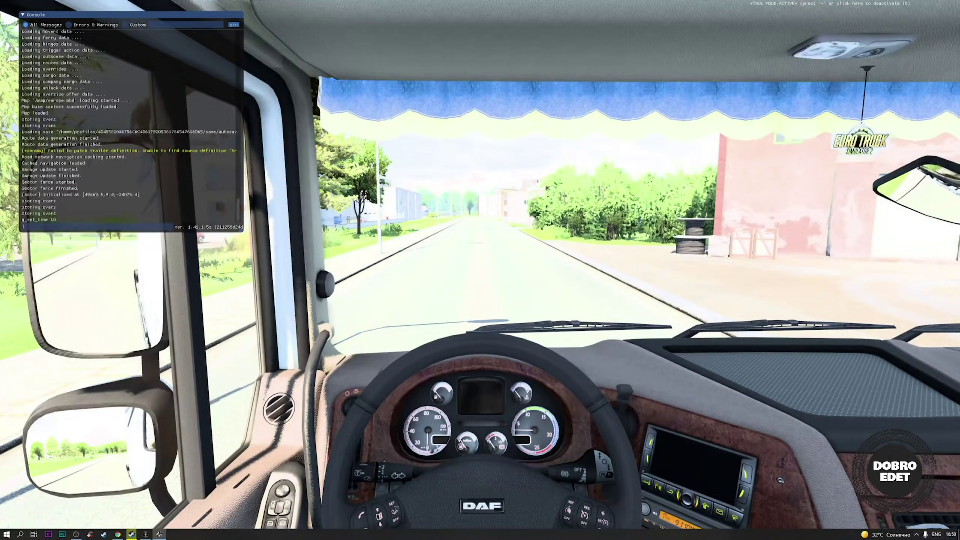
key("grave")
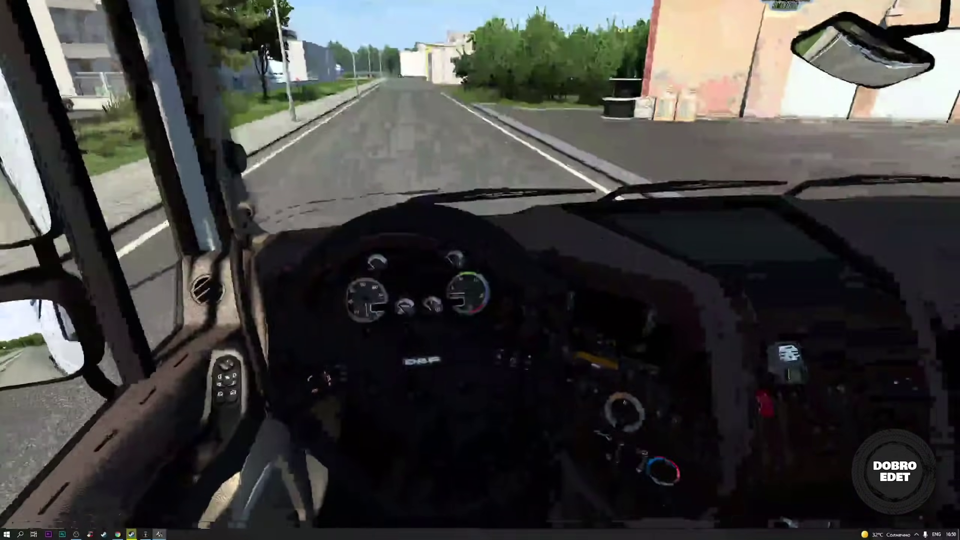
key("5")
key("1")
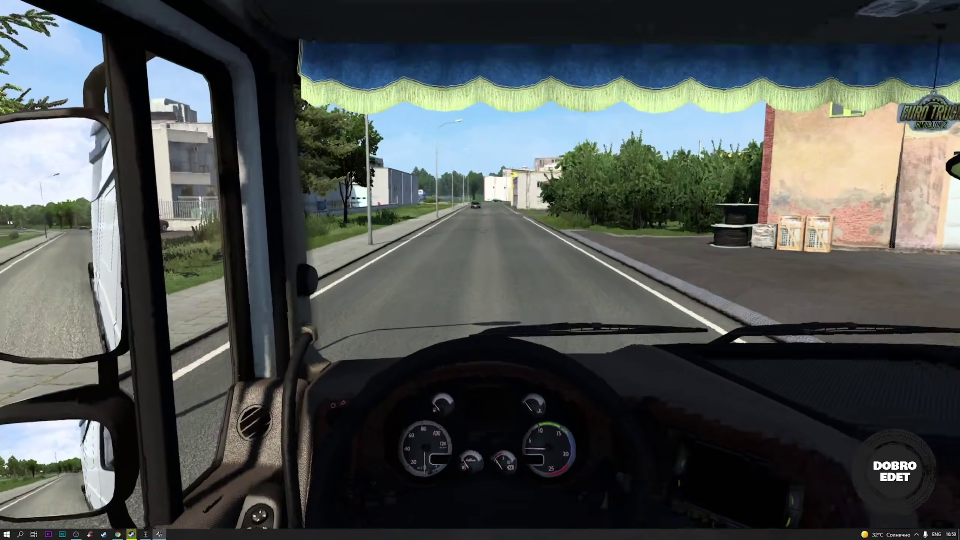
Switch to FaceTrackNoIR and start head tracking over the running game.
key("alt+Tab")
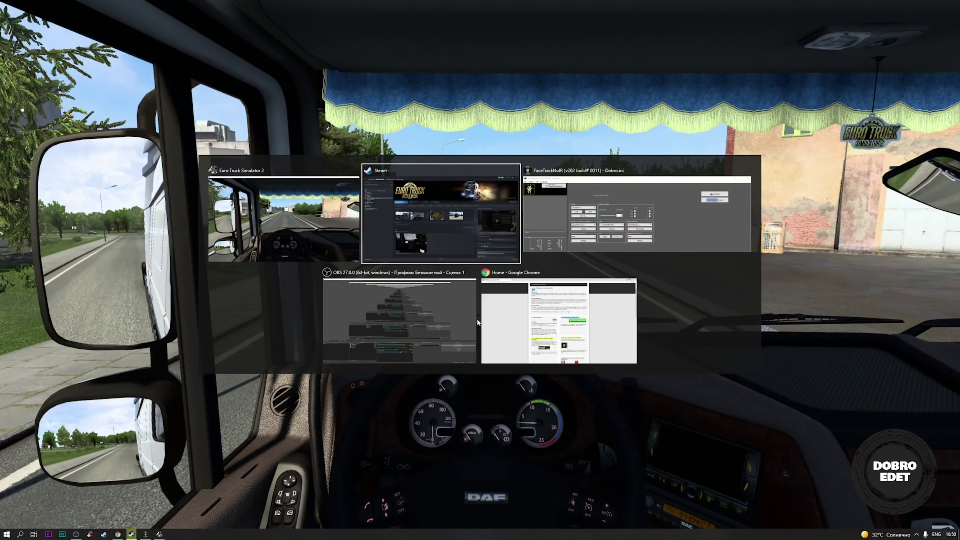
key("alt+Tab")
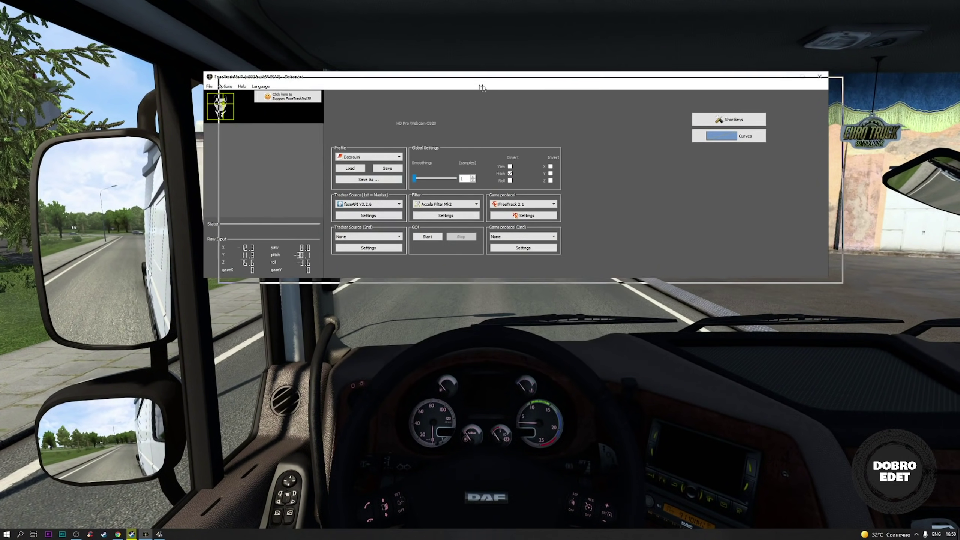
left_click(457, 235)
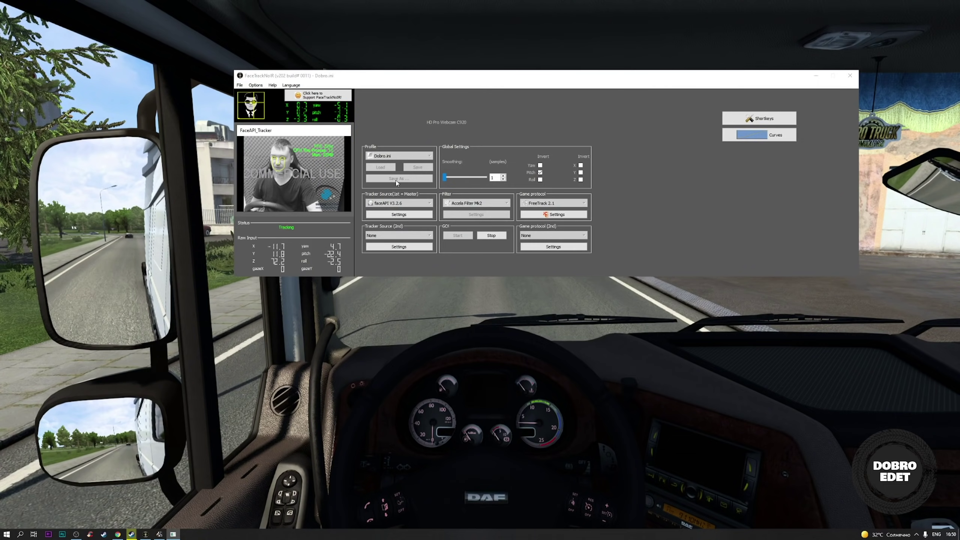
Open the keyboard and mouse shortcuts settings and place the dialog clear of the tracker preview.
left_click(255, 85)
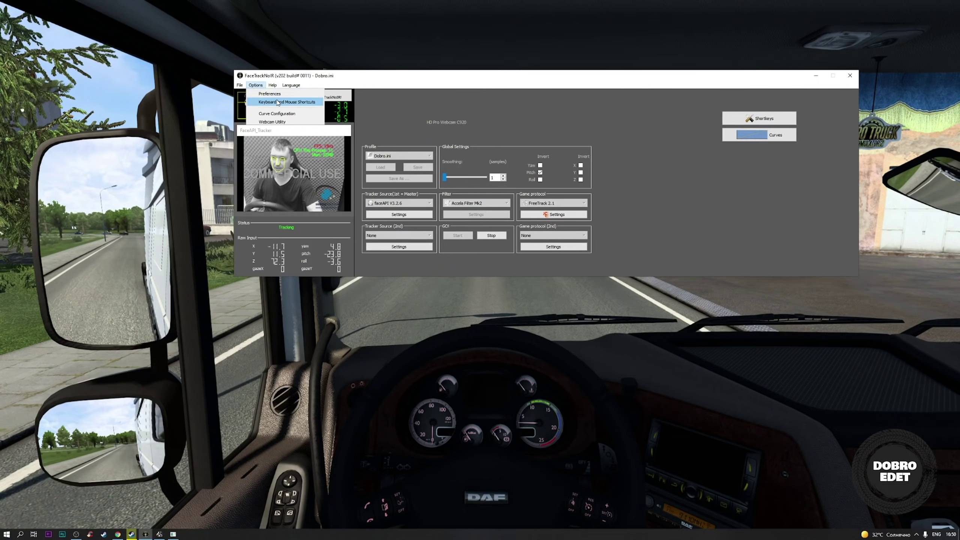
left_click(278, 102)
left_click_drag(443, 152, 537, 119)
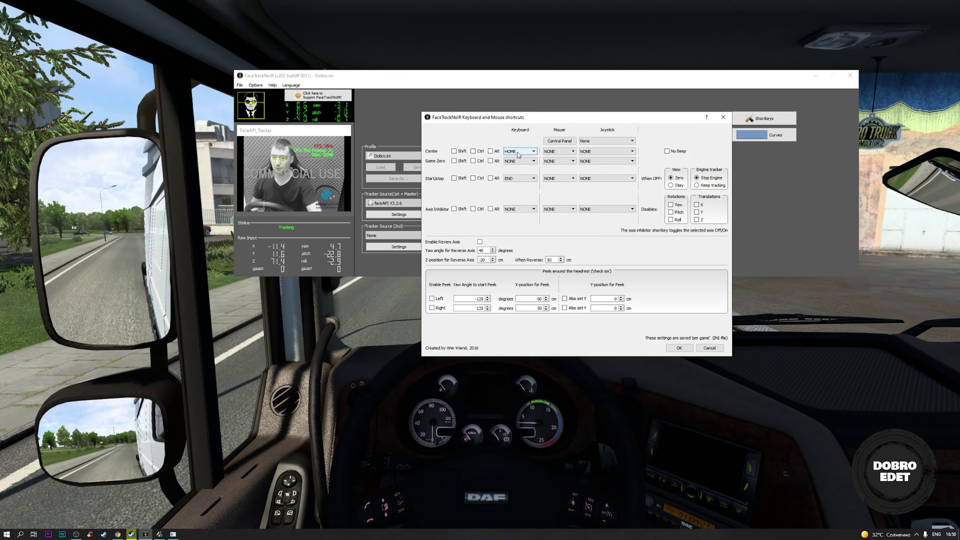